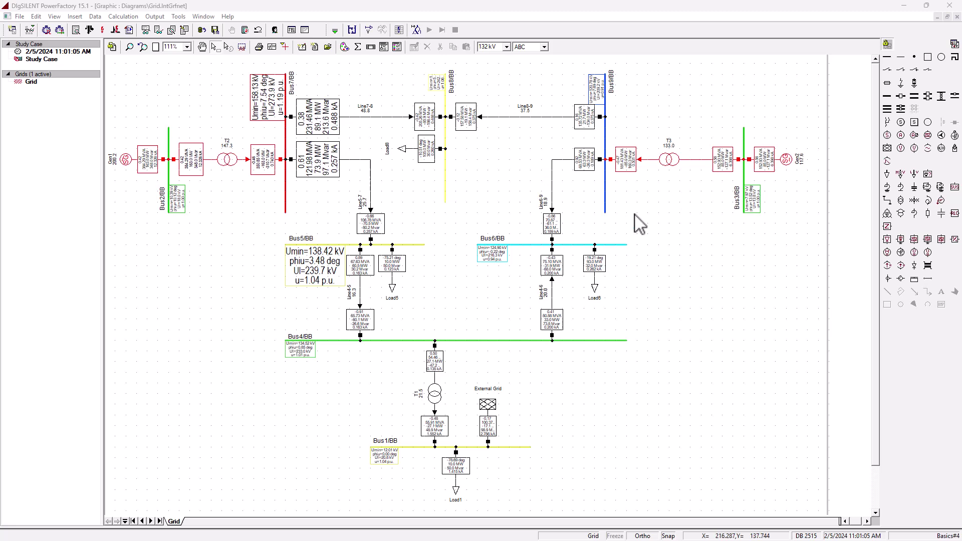
Switch to the YouTube video in the browser and compare its generator, transformer and bus-type parameter tables with the PowerFactory grid diagram.
{"action": "key", "text": "alt+Tab"}
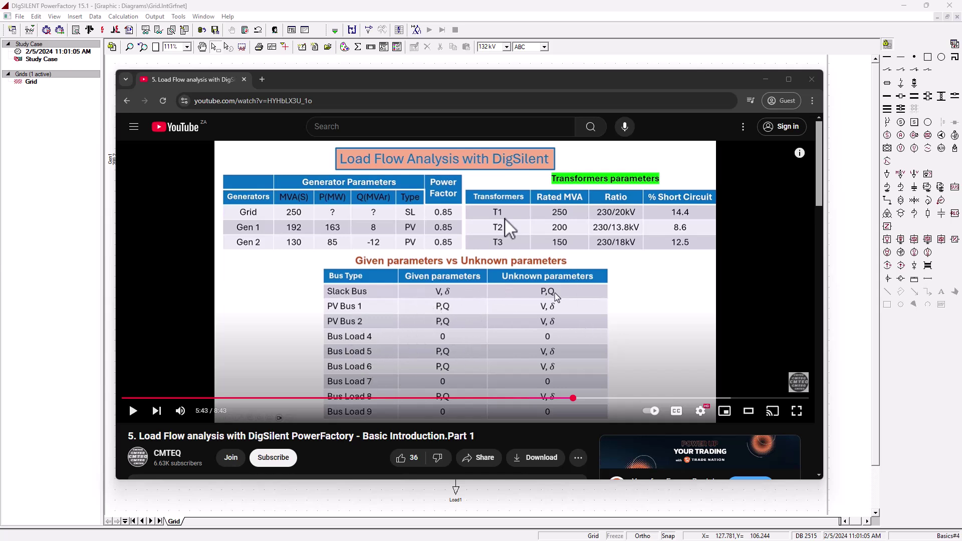
{"action": "left_click", "coordinate": [553, 64]}
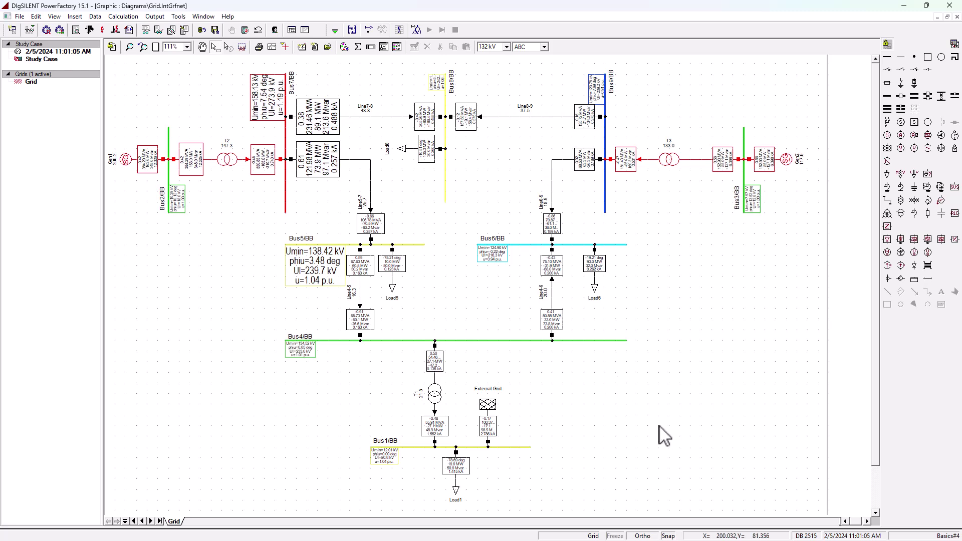
{"action": "key", "text": "alt+Tab"}
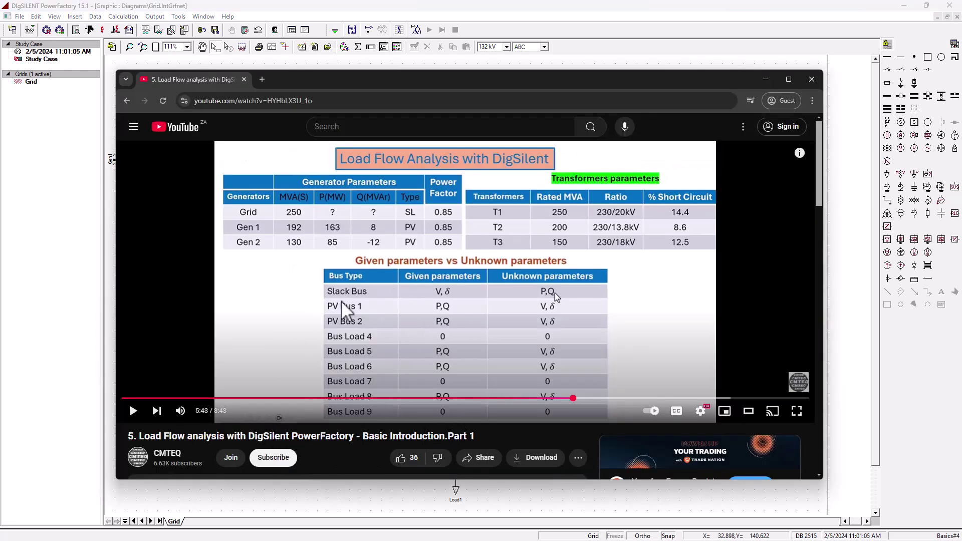
{"action": "left_click", "coordinate": [631, 6]}
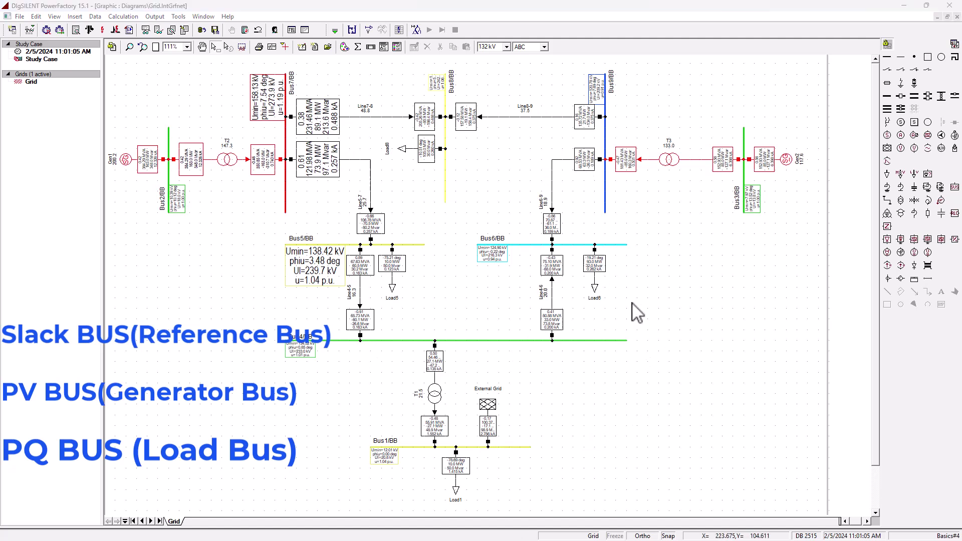
Identify the generator bus Bus2/BB and the slack bus Bus1/BB with its external grid in the single-line diagram.
{"action": "left_click", "coordinate": [169, 173]}
{"action": "left_click", "coordinate": [171, 255]}
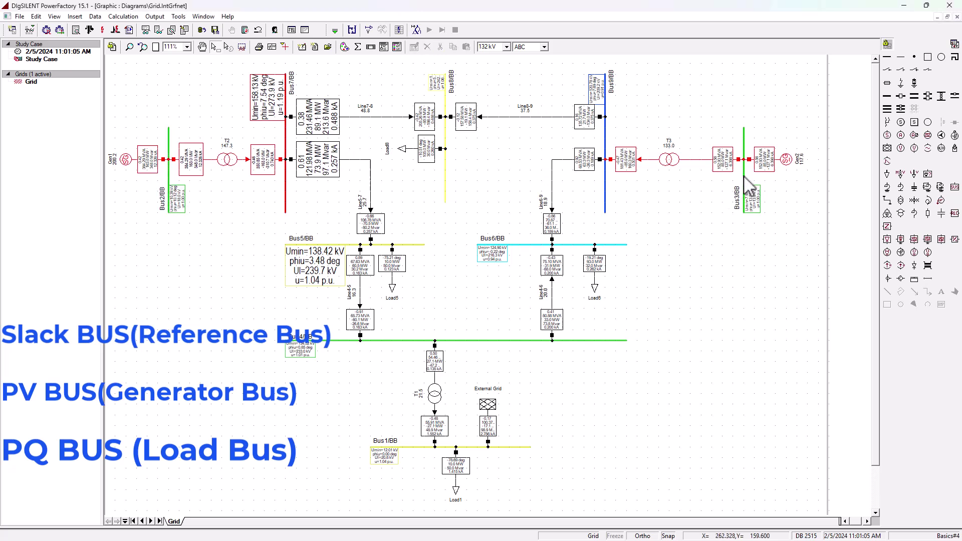
{"action": "left_click", "coordinate": [501, 447]}
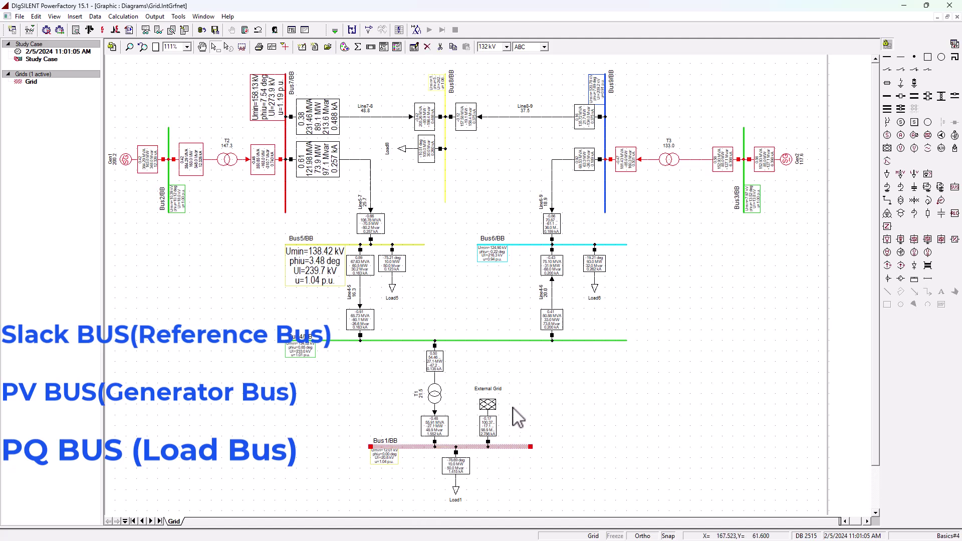
{"action": "left_click", "coordinate": [535, 417]}
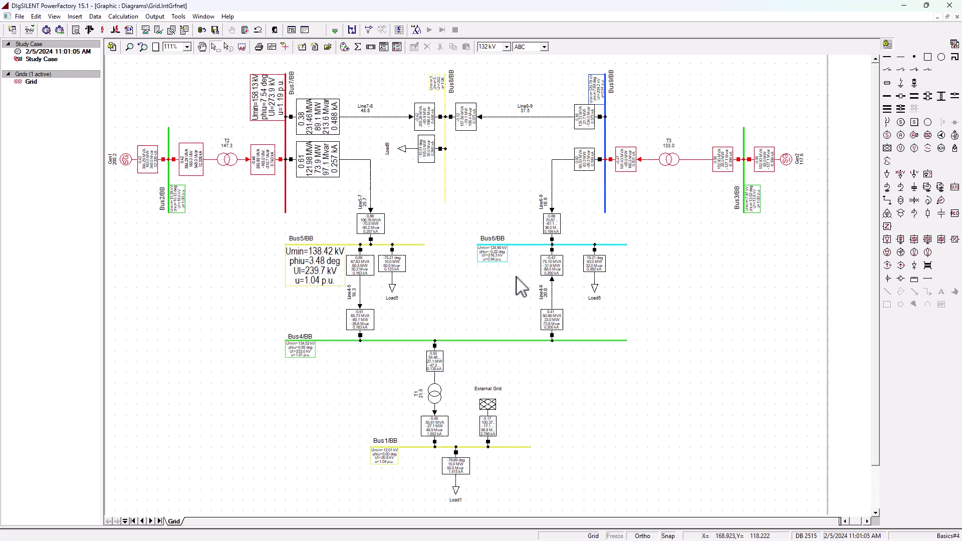
Consult the slack bus parameters in the browser video and check the External Grid's bus type, angle and voltage setpoint in its load flow data.
{"action": "key", "text": "alt+Tab"}
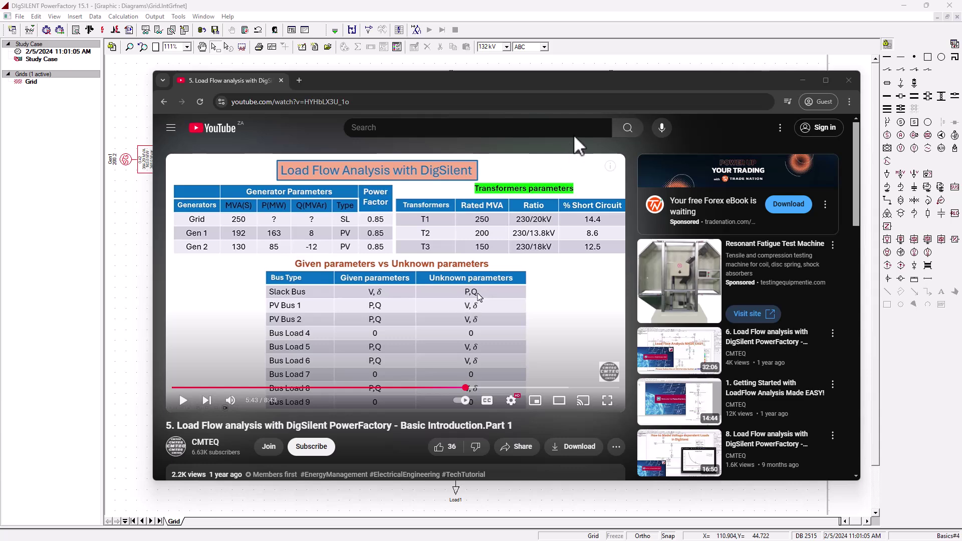
{"action": "left_click_drag", "start_coordinate": [570, 88], "coordinate": [961, 88]}
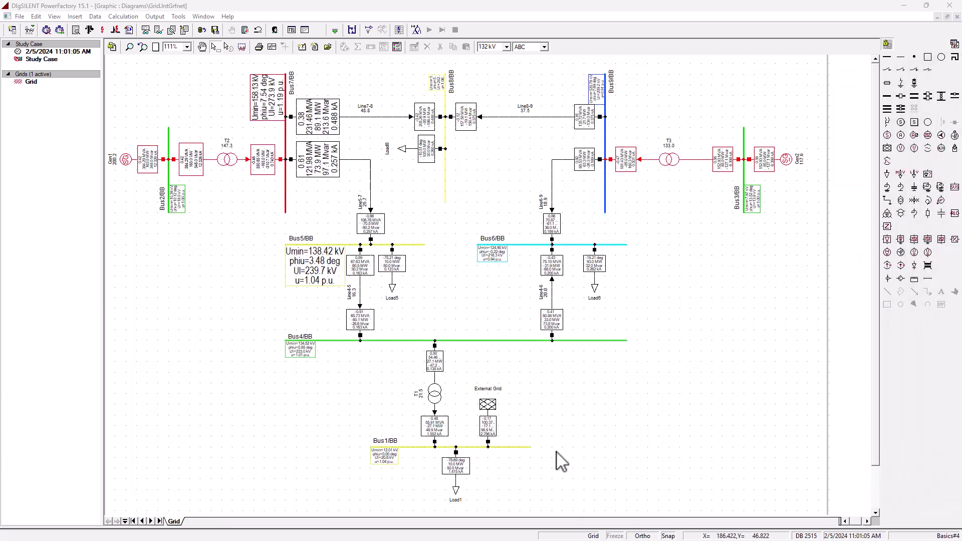
{"action": "left_click", "coordinate": [489, 411]}
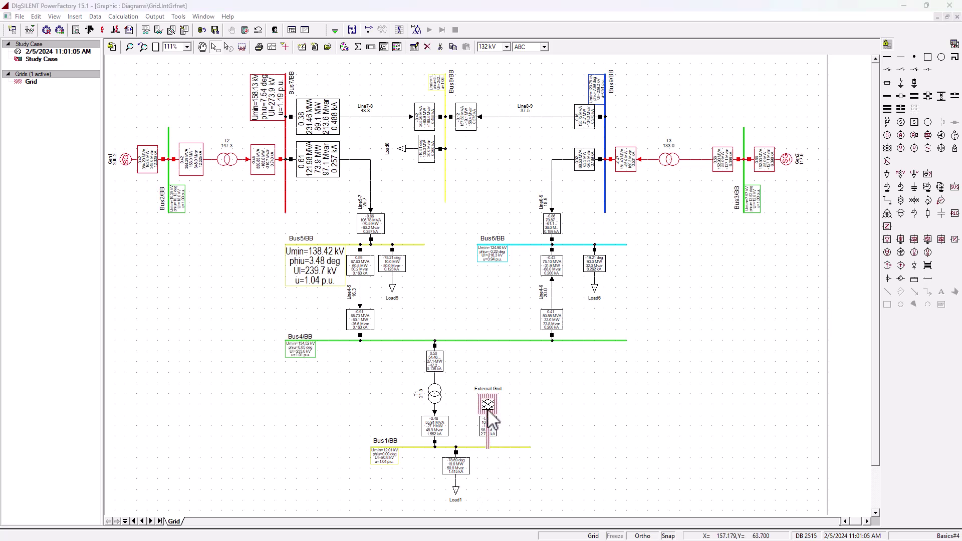
{"action": "double_click", "coordinate": [488, 412]}
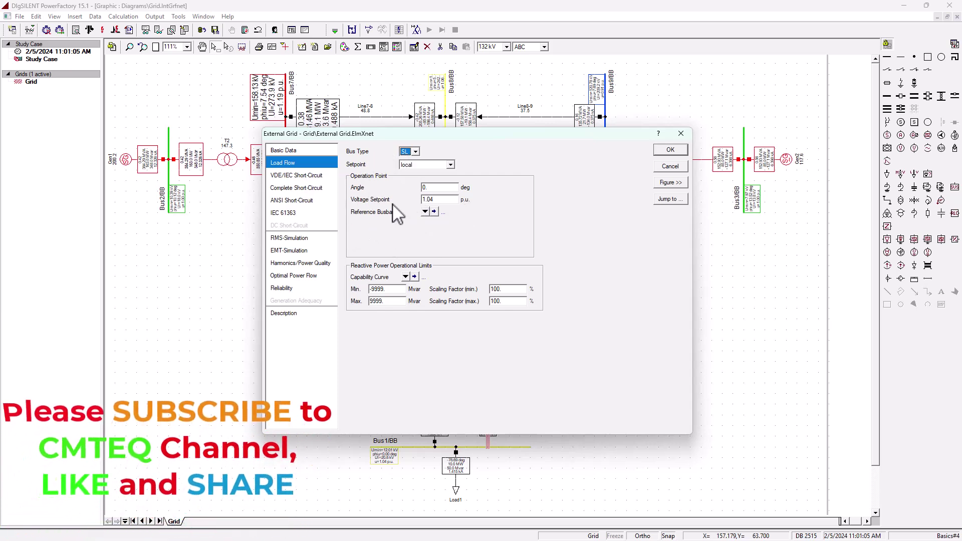
{"action": "left_click", "coordinate": [431, 200]}
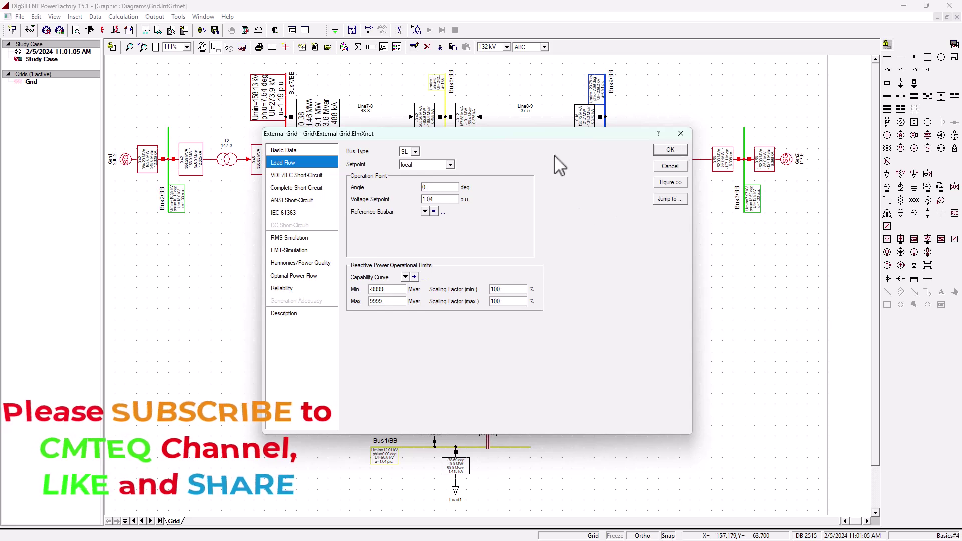
{"action": "left_click", "coordinate": [671, 151]}
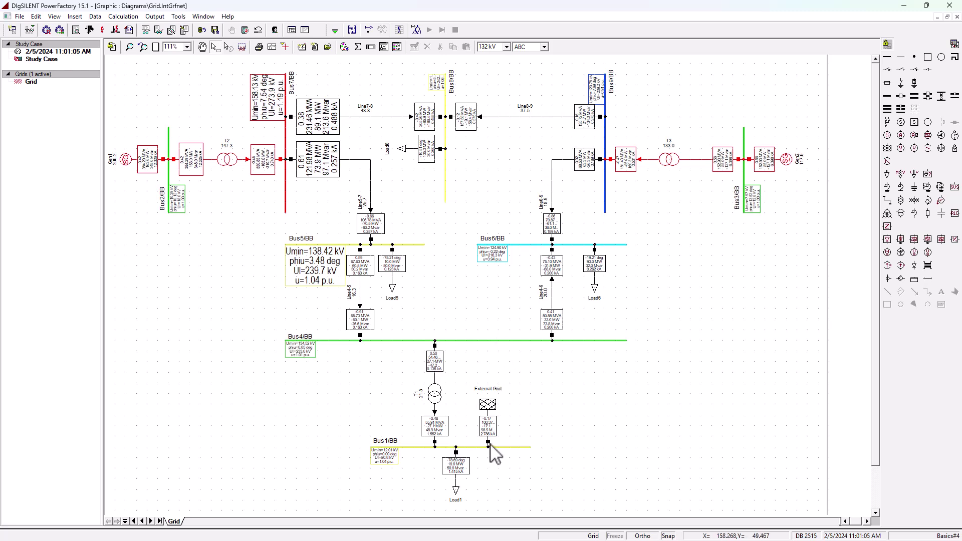
Review the given and unknown bus parameters and the 9-bus data table at 0:45 in the browser video, comparing them with the PowerFactory diagram.
{"action": "key", "text": "alt+Tab"}
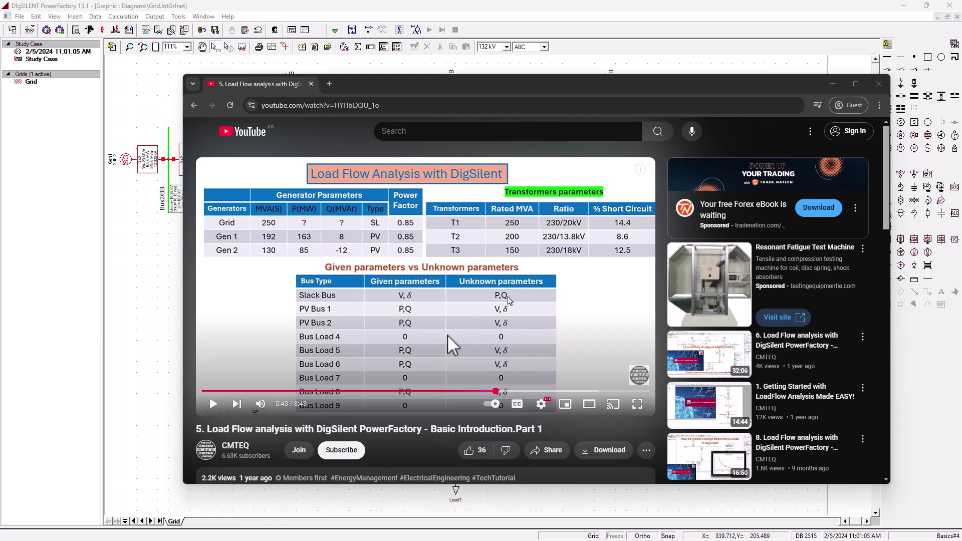
{"action": "key", "text": "alt+Tab"}
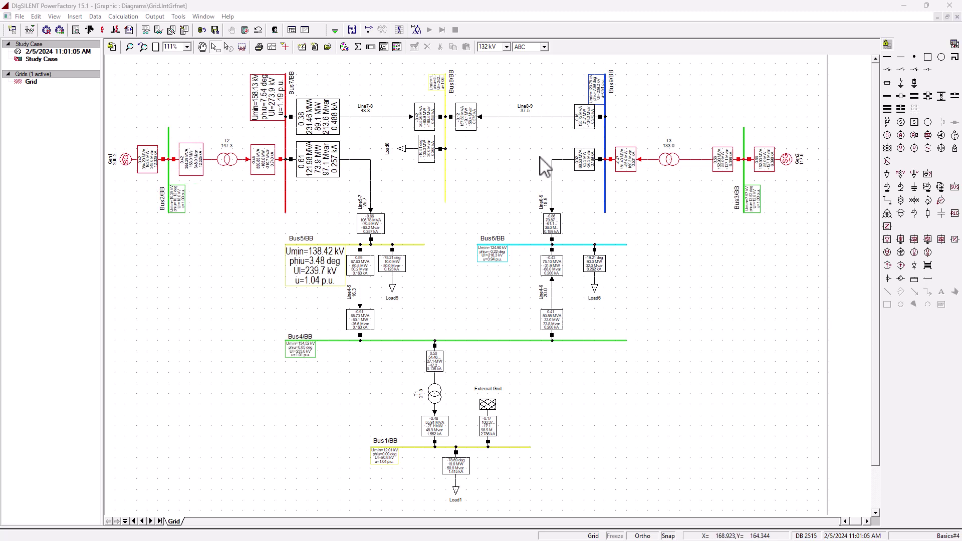
{"action": "key", "text": "alt+Tab"}
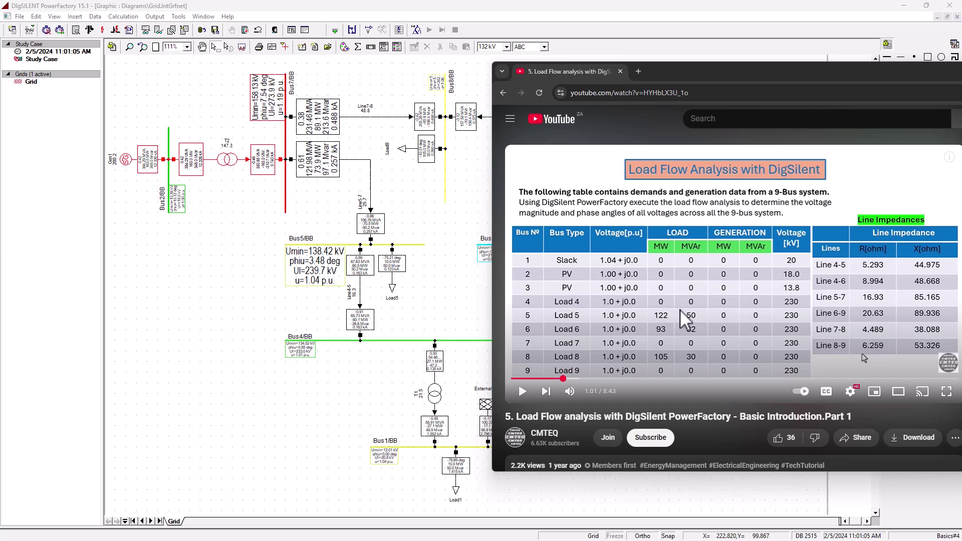
{"action": "key", "text": "Left"}
{"action": "key", "text": "Left"}
{"action": "key", "text": "Left"}
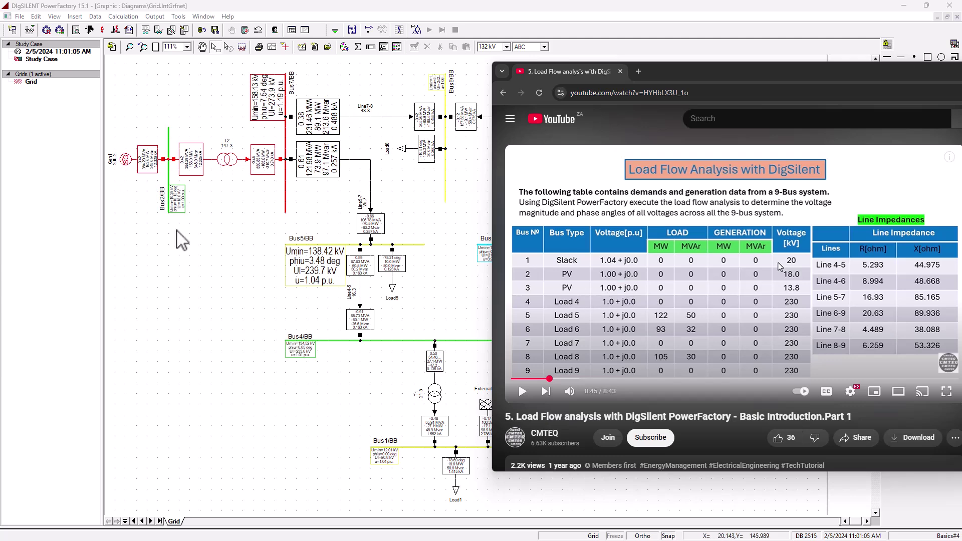
{"action": "left_click", "coordinate": [298, 212]}
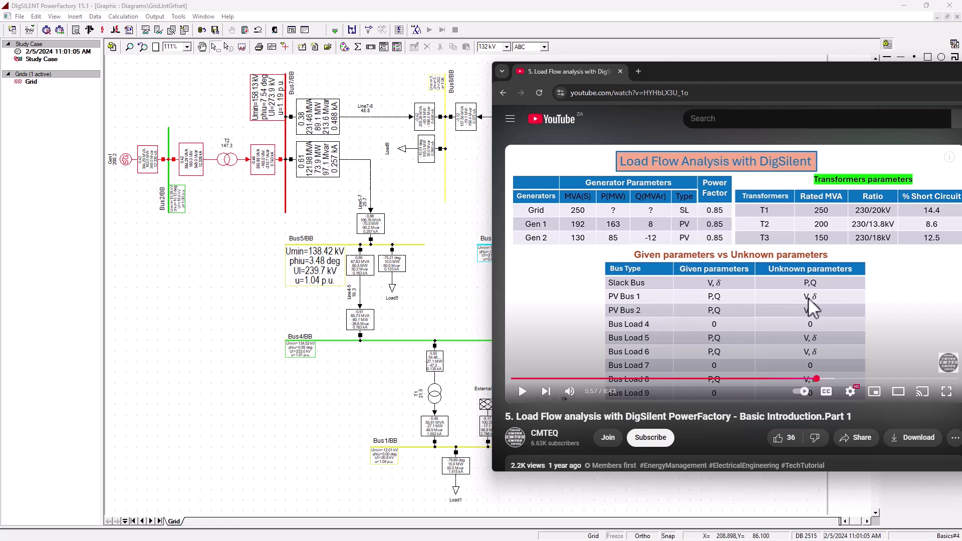
Return the browser video to the 9-bus data table at 1:05 and compare its bus voltages and loads with the PowerFactory diagram.
{"action": "left_click", "coordinate": [585, 379]}
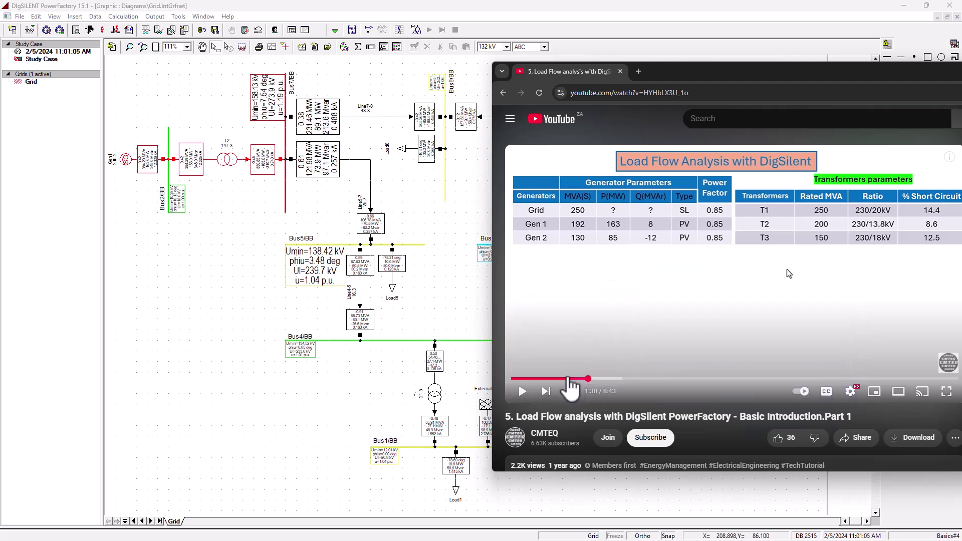
{"action": "left_click", "coordinate": [567, 379]}
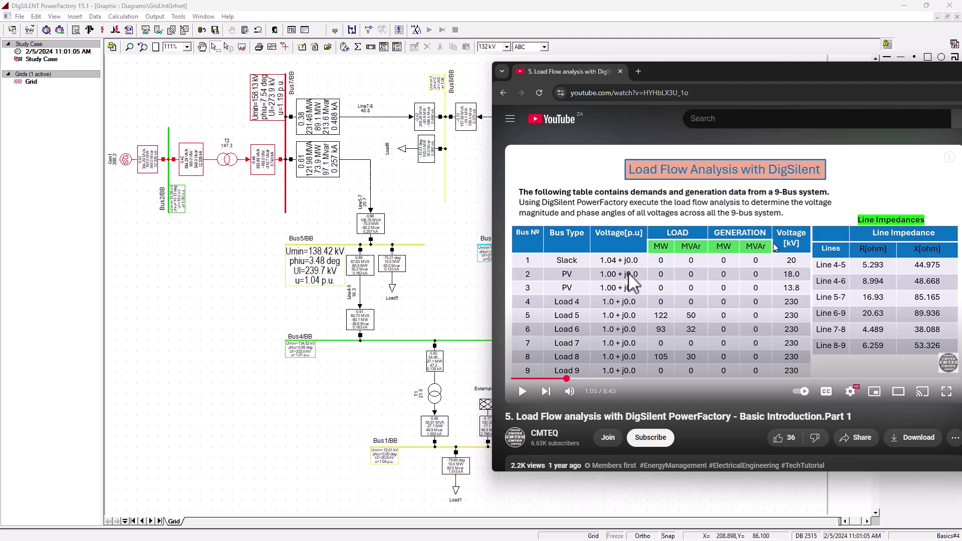
{"action": "key", "text": "alt+Tab"}
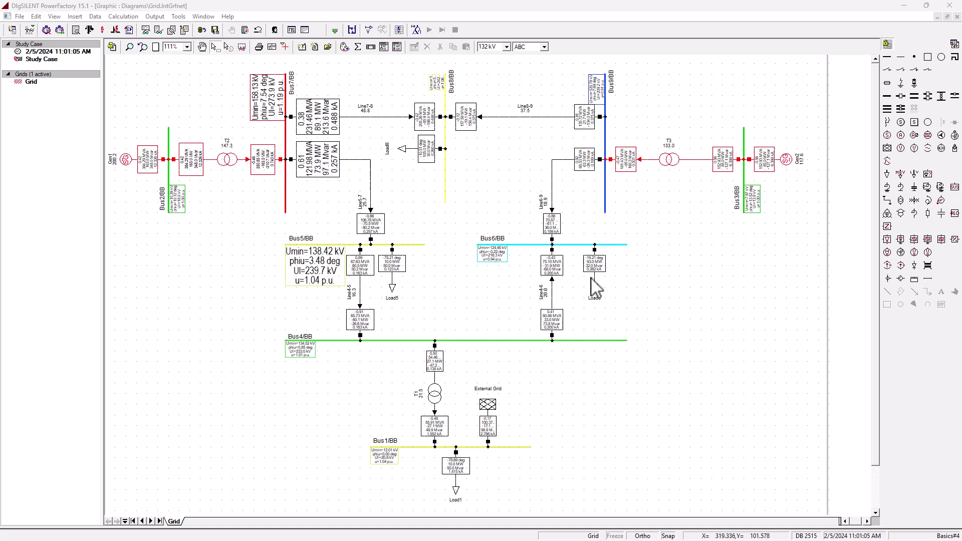
{"action": "key", "text": "alt+Tab"}
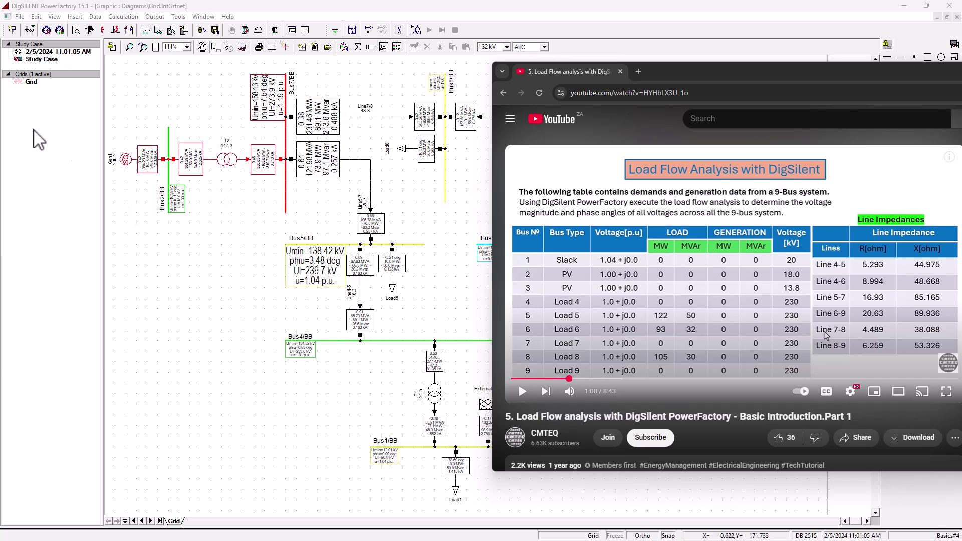
{"action": "key", "text": "Left"}
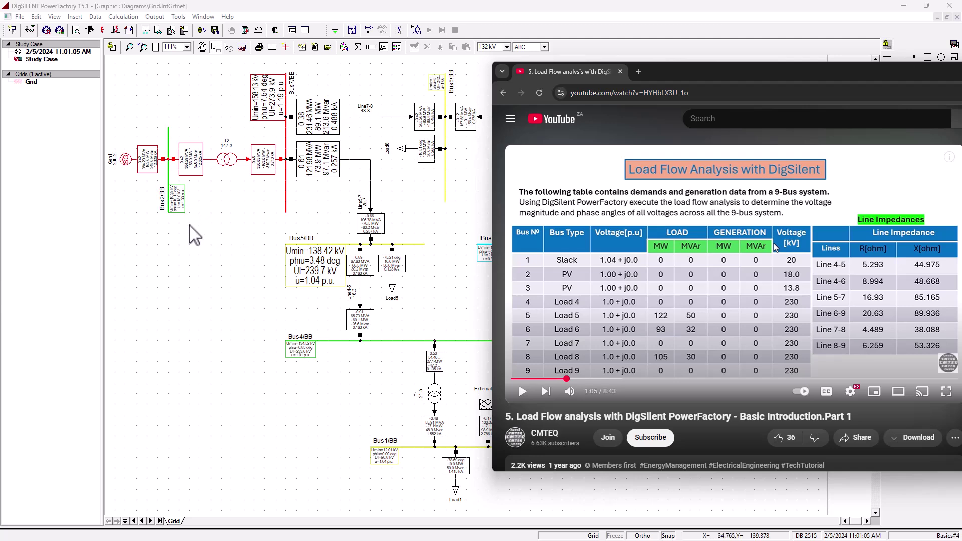
{"action": "left_click", "coordinate": [219, 217]}
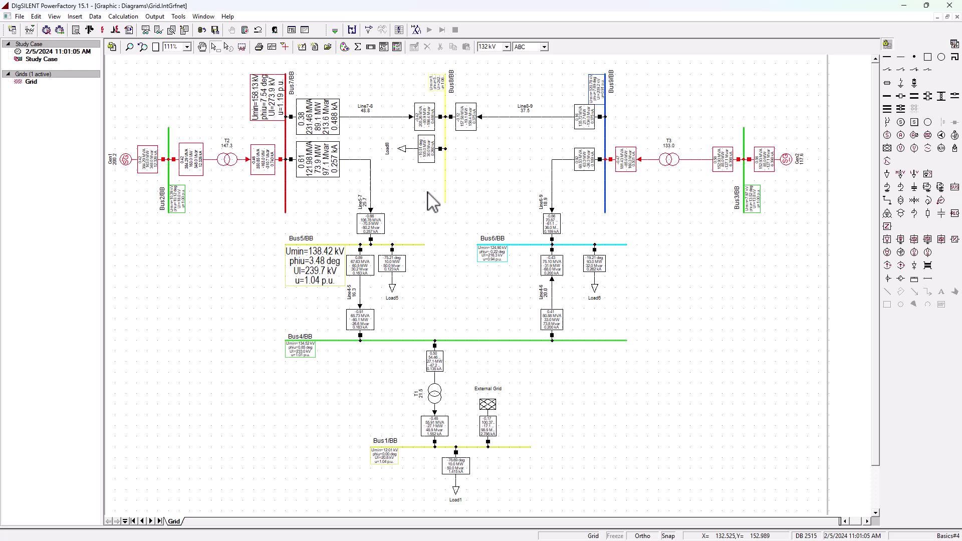
Compare the video's given versus unknown parameters table with the results at the PV and load buses in the PowerFactory diagram.
{"action": "key", "text": "alt+Tab"}
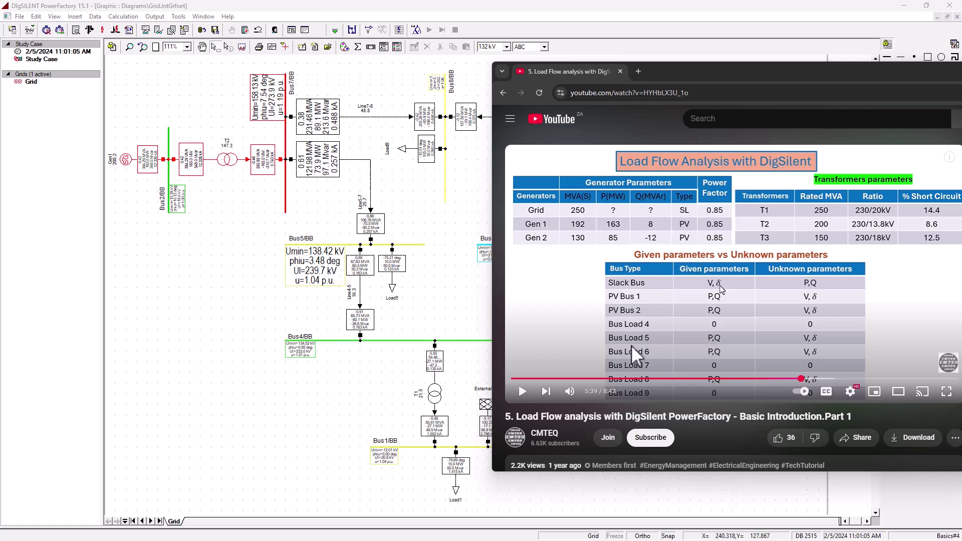
{"action": "left_click", "coordinate": [415, 178]}
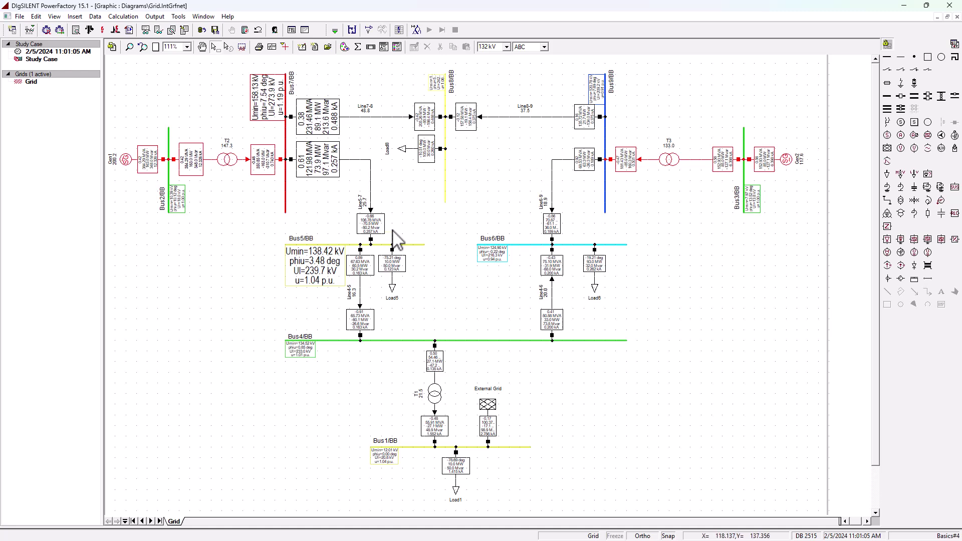
{"action": "key", "text": "alt+Tab"}
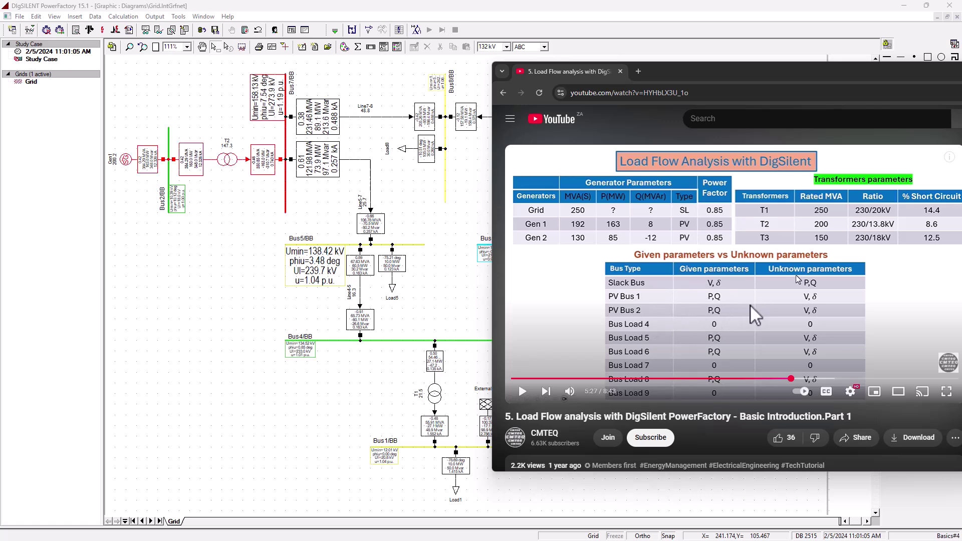
{"action": "left_click", "coordinate": [362, 265]}
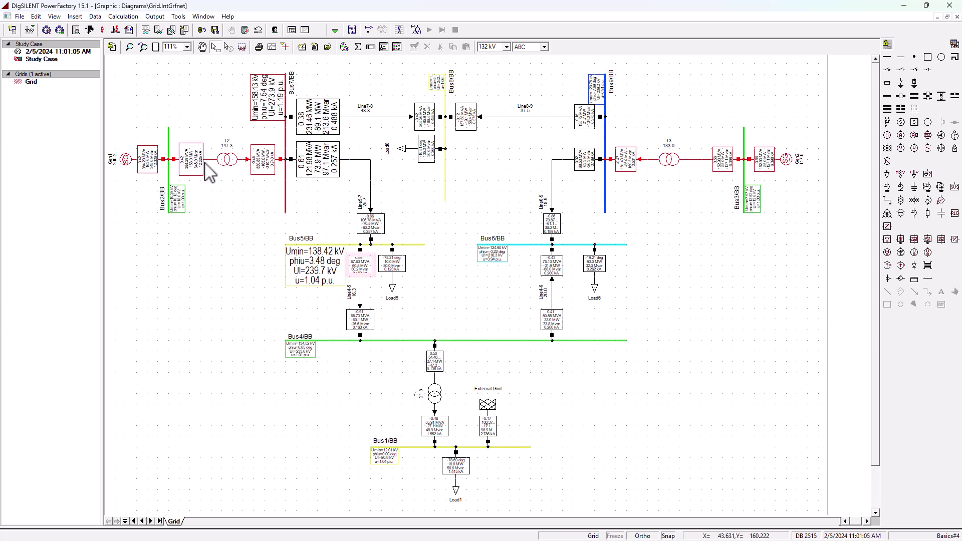
{"action": "key", "text": "alt+Tab"}
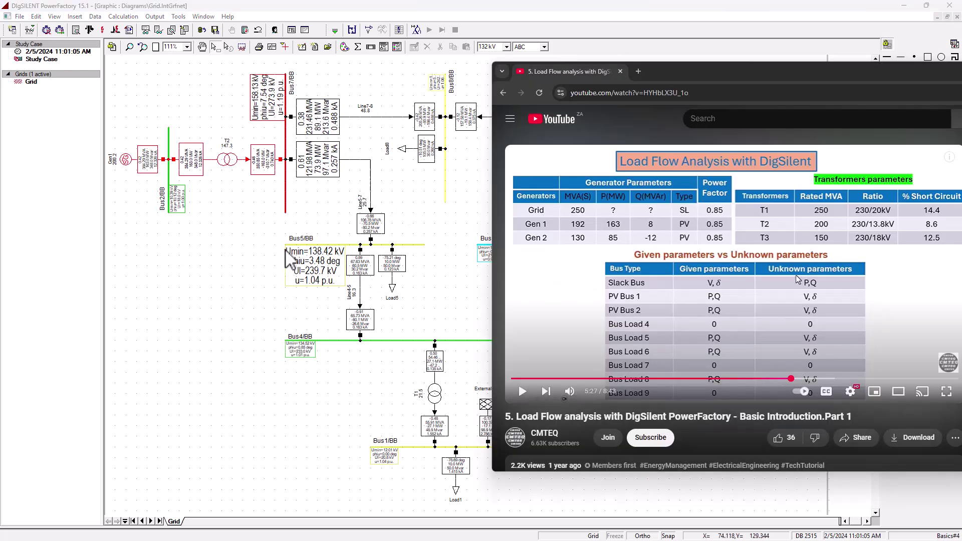
{"action": "left_click", "coordinate": [312, 11]}
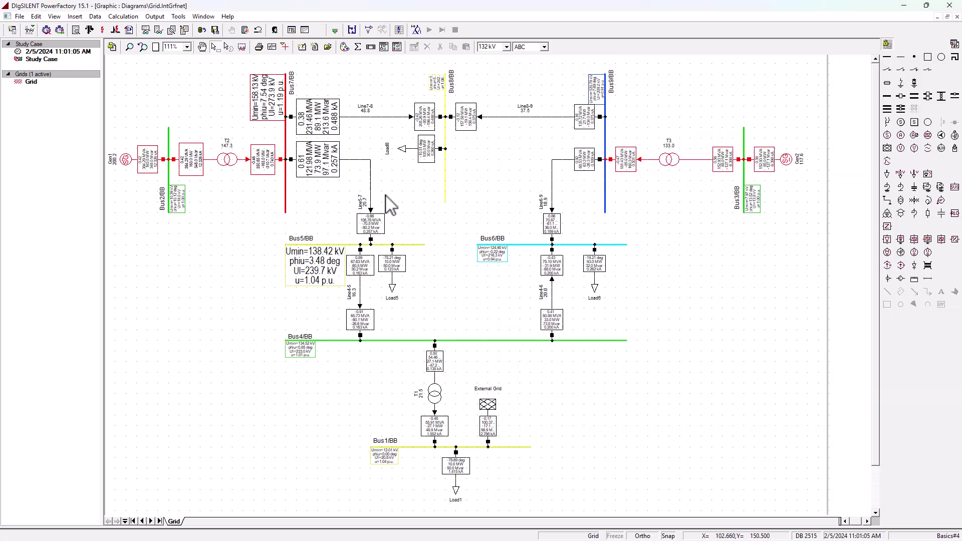
{"action": "key", "text": "alt+Tab"}
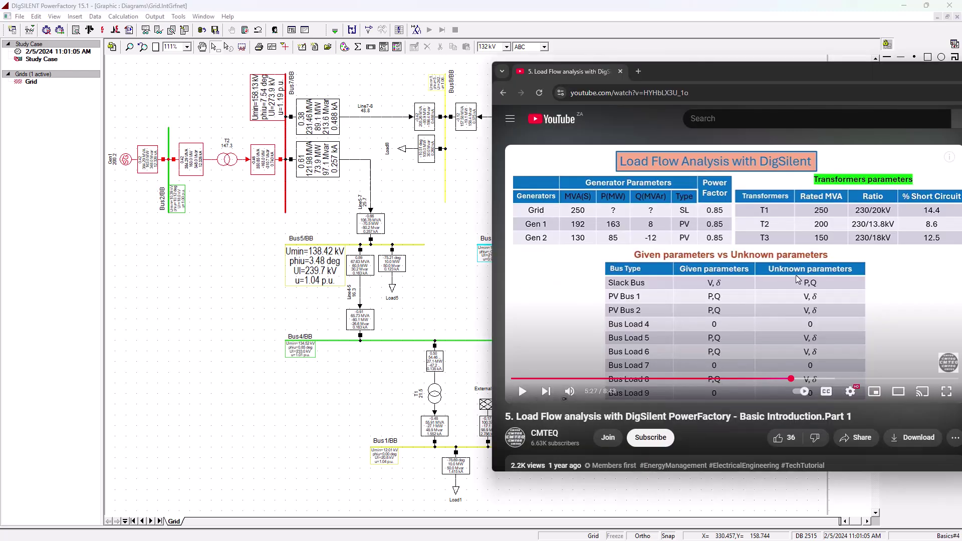
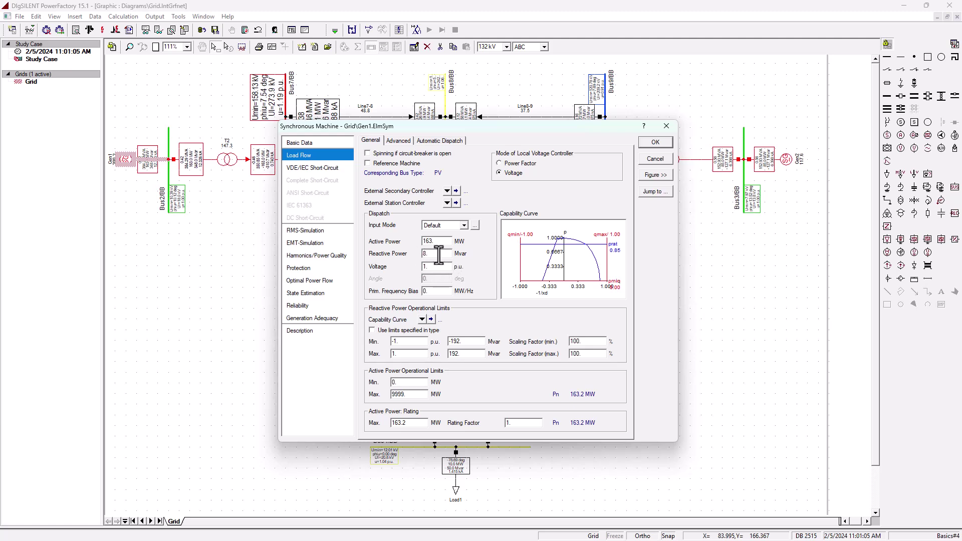
Check the load flow dispatch settings of generators Gen1 and Gen2, including active power, reactive power and voltage.
{"action": "left_click", "coordinate": [656, 144]}
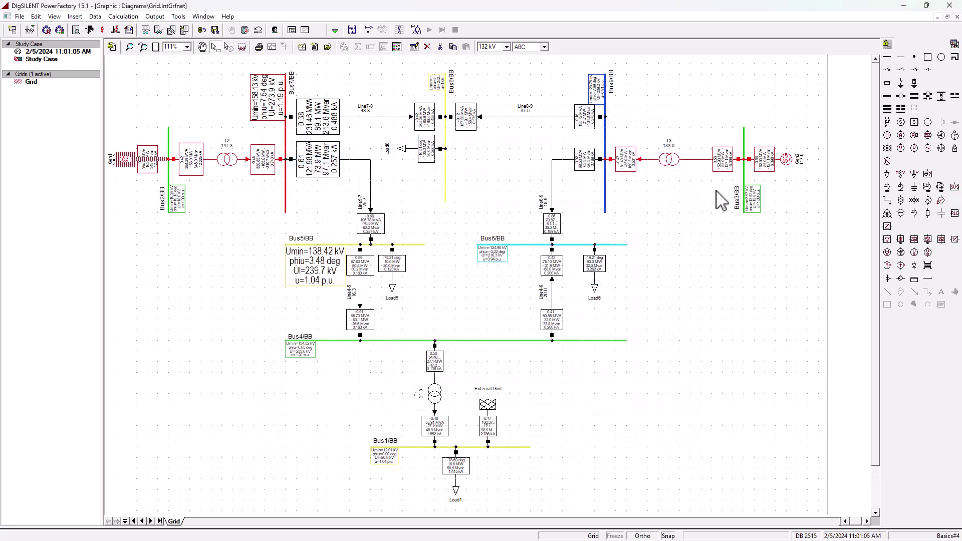
{"action": "double_click", "coordinate": [789, 165]}
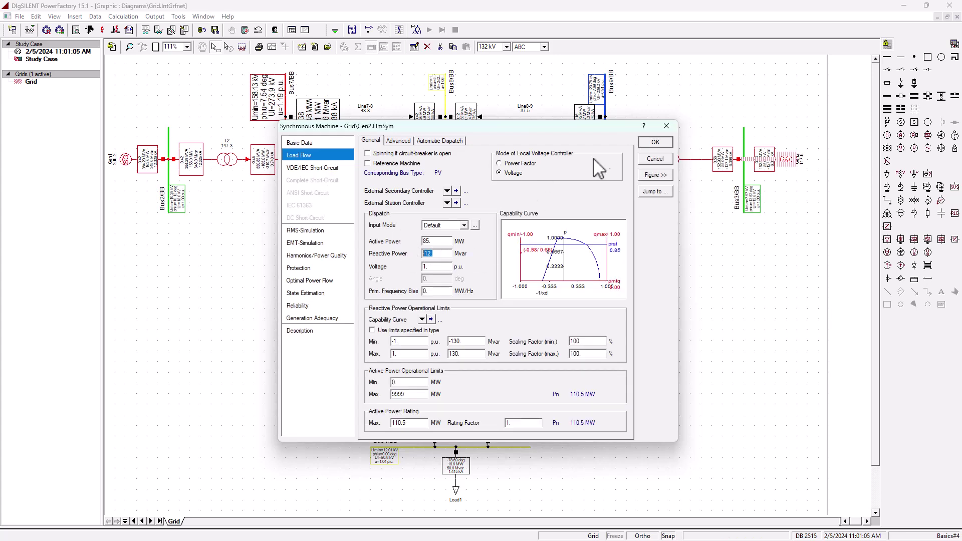
{"action": "left_click", "coordinate": [656, 143]}
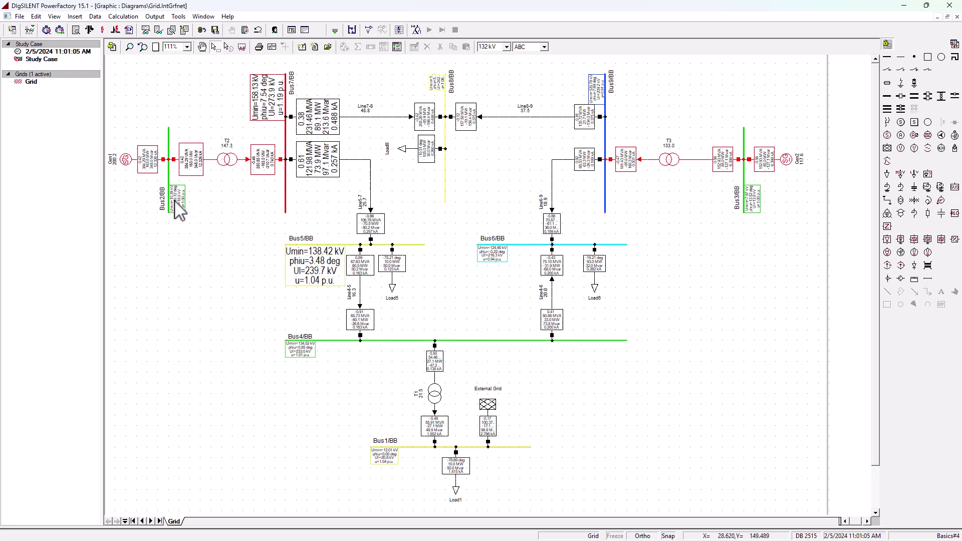
Recheck the corresponding bus type, active power and voltage setpoint in the load flow data of Gen1 and Gen2.
{"action": "mouse_move", "coordinate": [195, 170]}
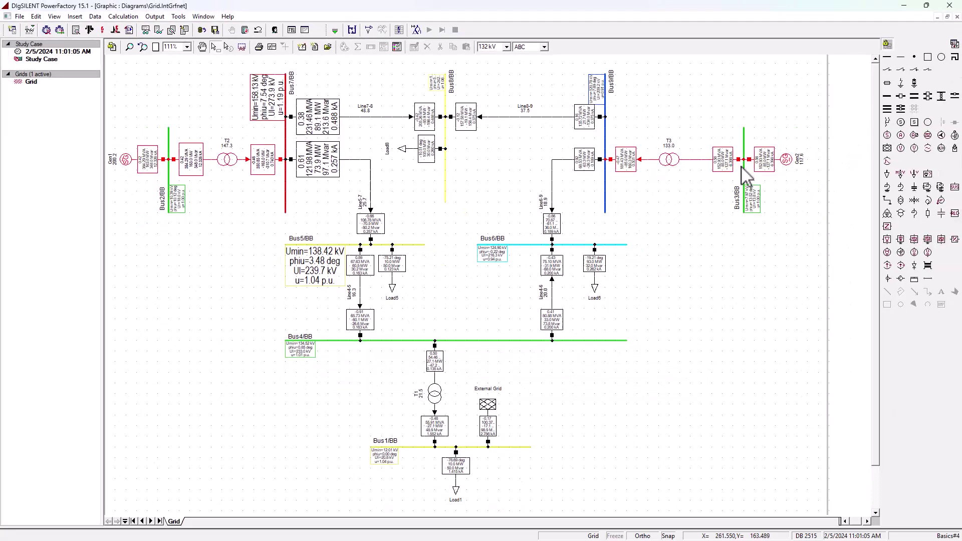
{"action": "mouse_move", "coordinate": [729, 173]}
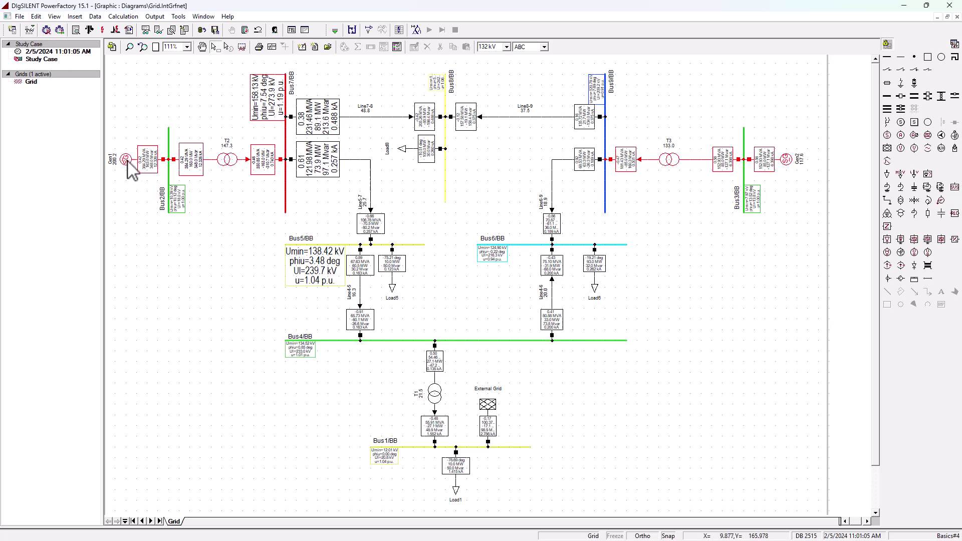
{"action": "double_click", "coordinate": [127, 161]}
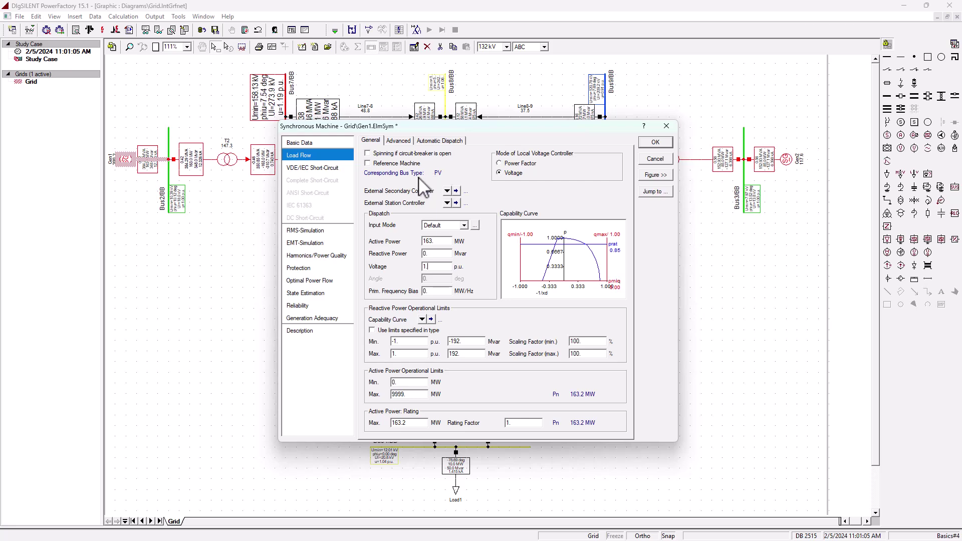
{"action": "left_click", "coordinate": [655, 142]}
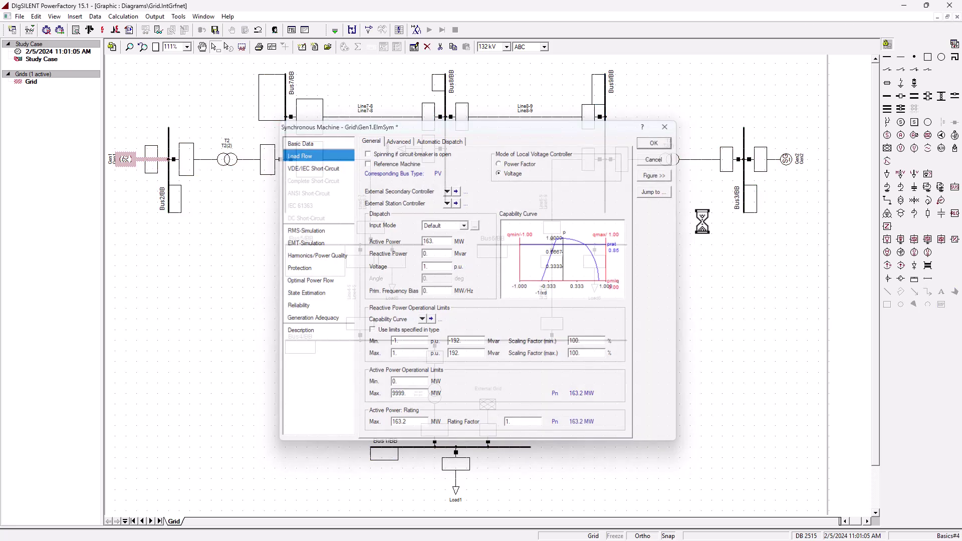
{"action": "double_click", "coordinate": [785, 165]}
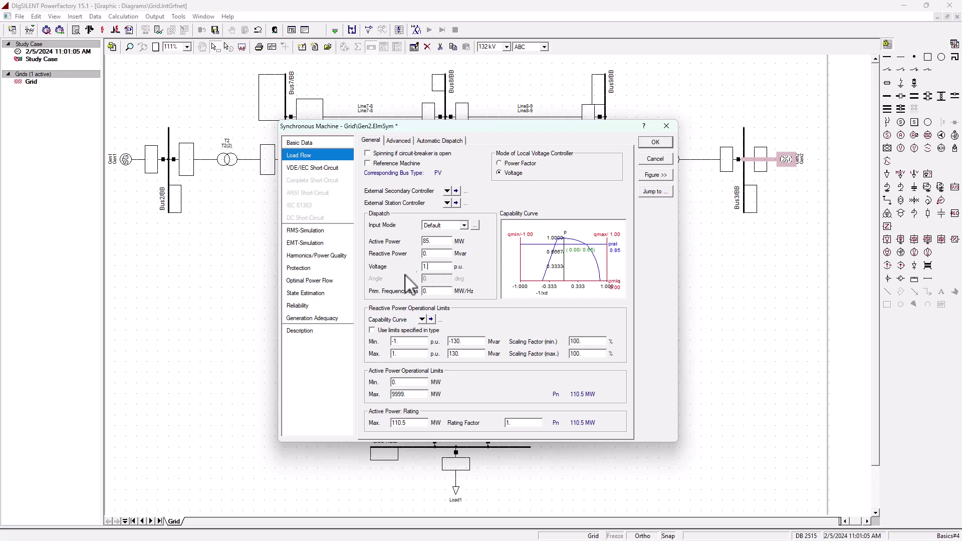
{"action": "left_click", "coordinate": [648, 146]}
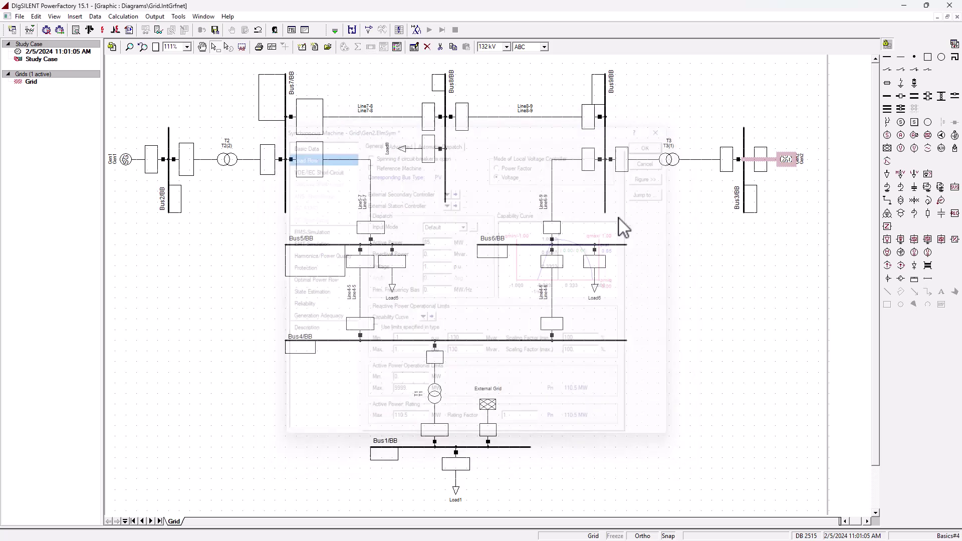
{"action": "left_click", "coordinate": [678, 276]}
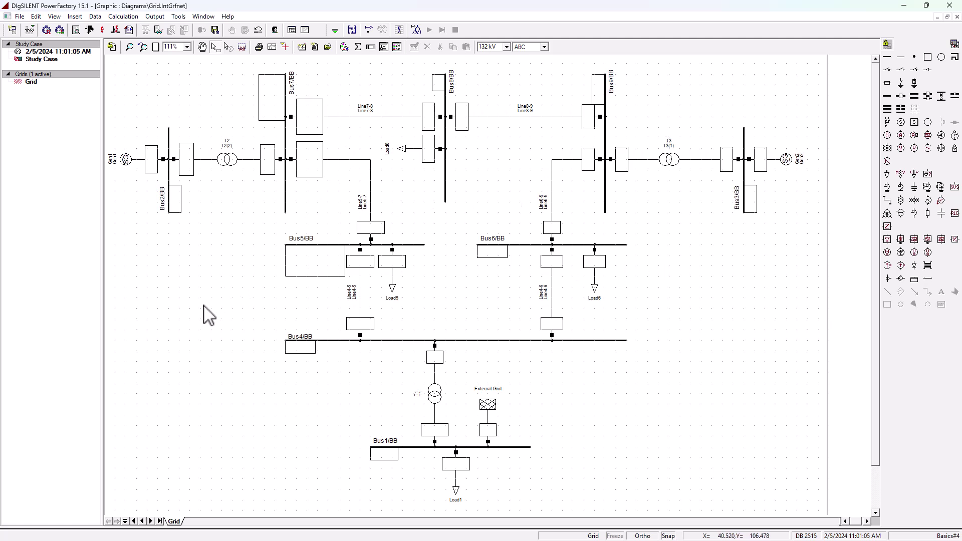
Run the load flow calculation and examine the voltage, angle and power results at generator buses Bus2 and Bus3.
{"action": "left_click", "coordinate": [91, 30]}
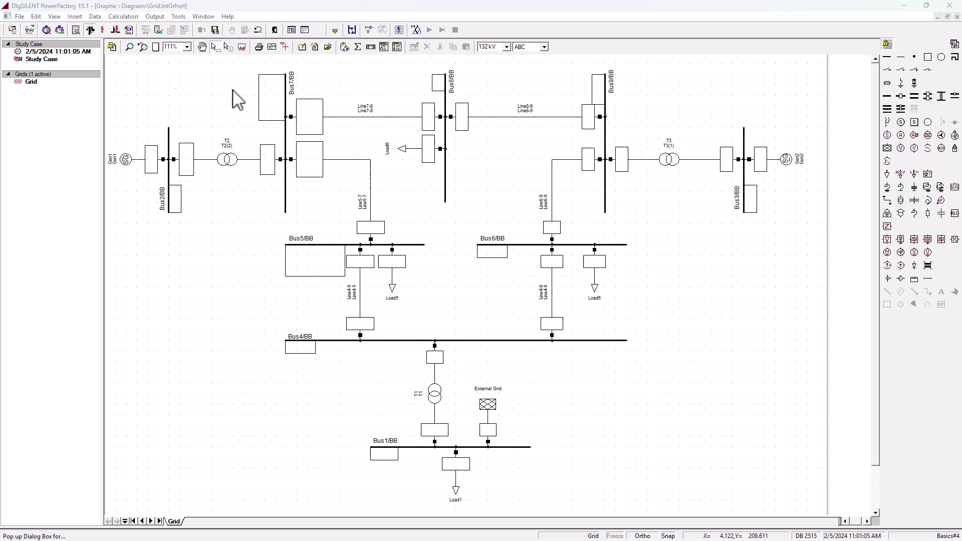
{"action": "key", "text": "Return"}
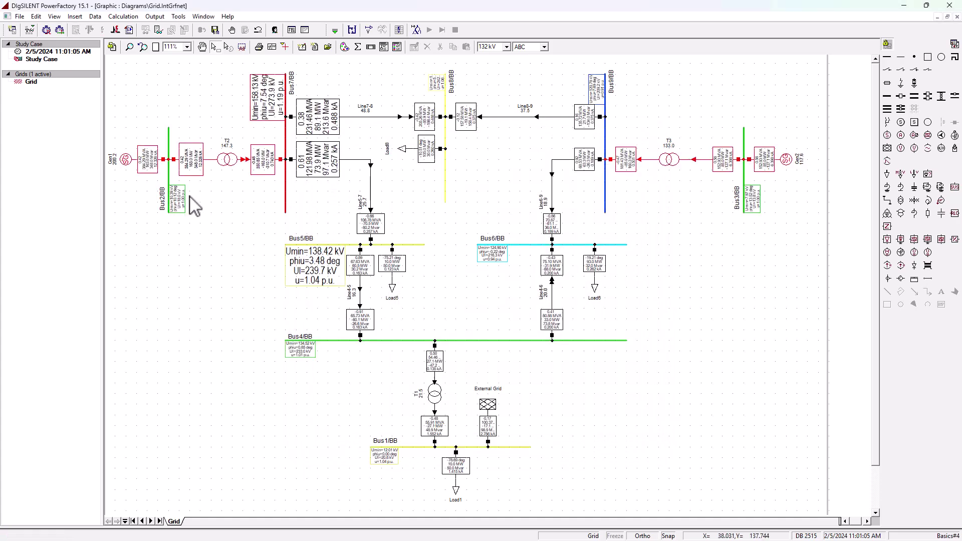
{"action": "mouse_move", "coordinate": [197, 163]}
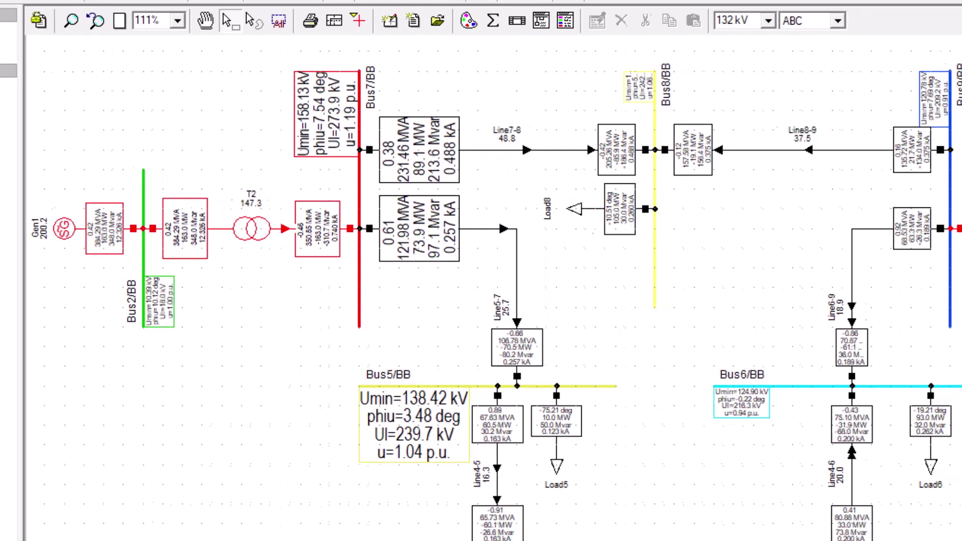
{"action": "mouse_move", "coordinate": [961, 242]}
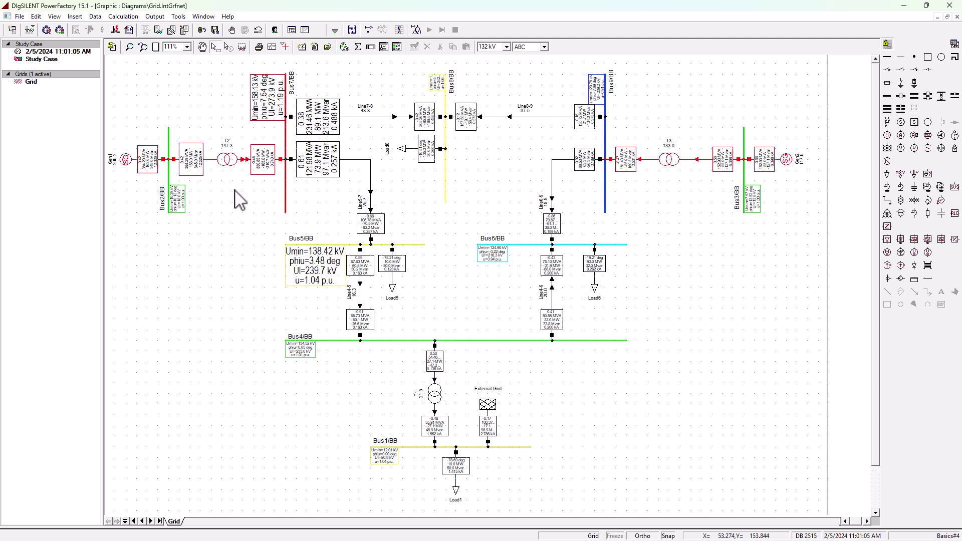
{"action": "mouse_move", "coordinate": [191, 166]}
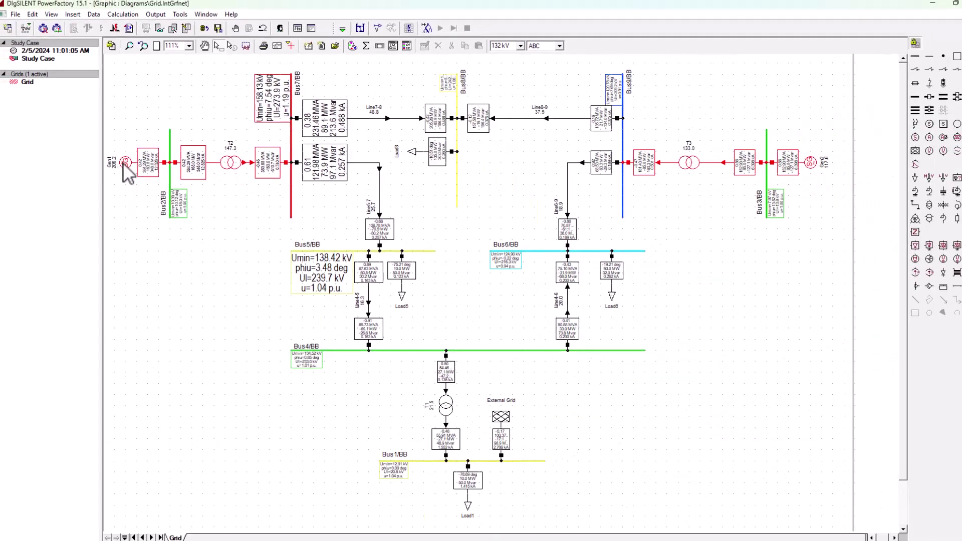
{"action": "mouse_move", "coordinate": [196, 170]}
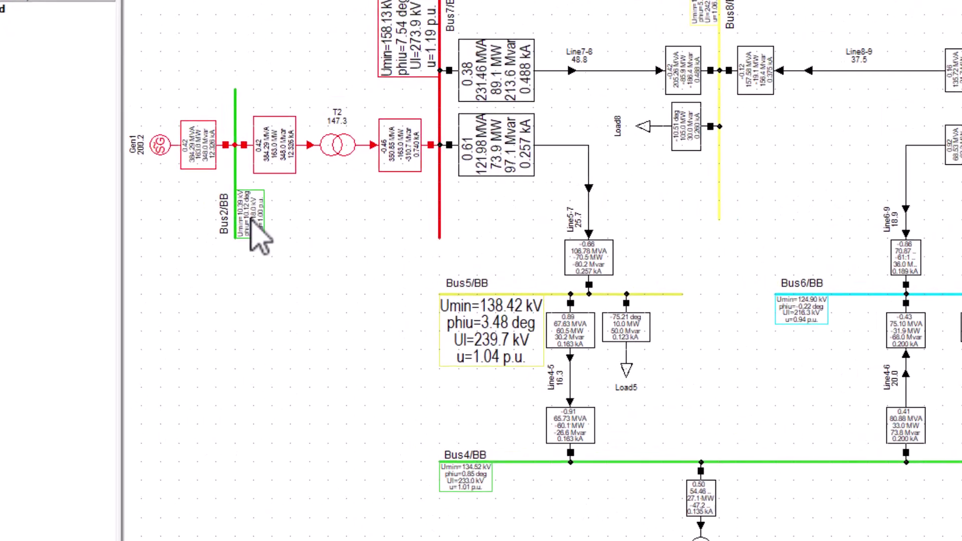
{"action": "mouse_move", "coordinate": [215, 211]}
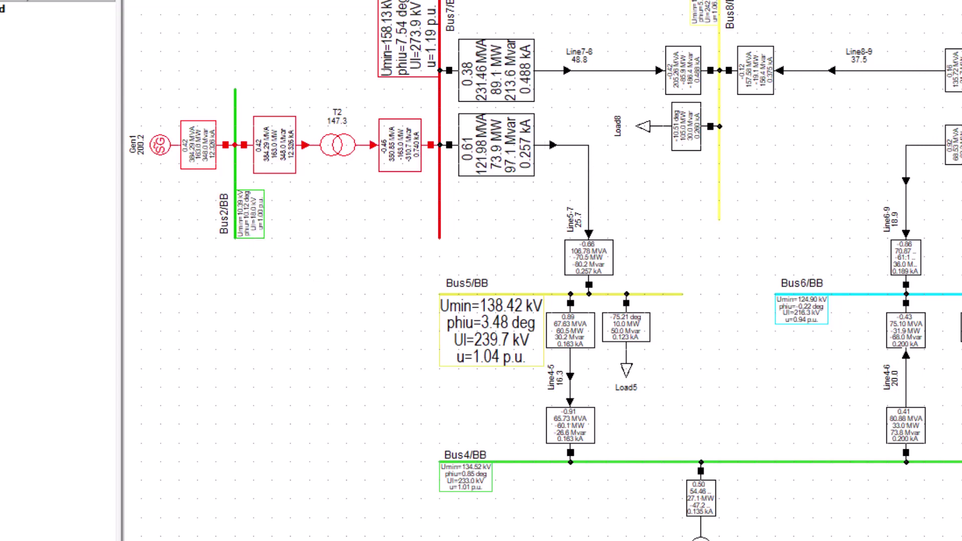
{"action": "mouse_move", "coordinate": [759, 208]}
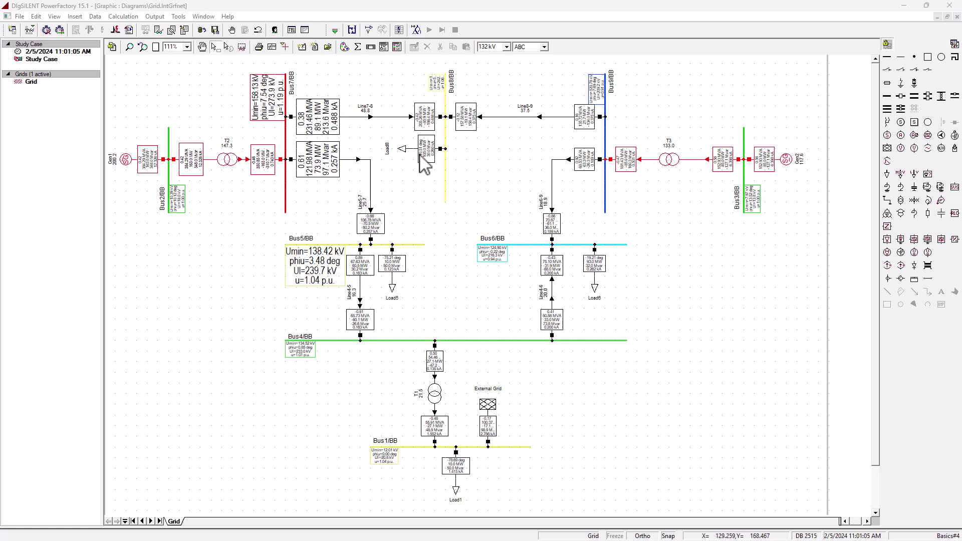
Switch to the browser video to review its given versus unknown parameters table, and return to the PowerFactory diagram.
{"action": "key", "text": "alt+Tab"}
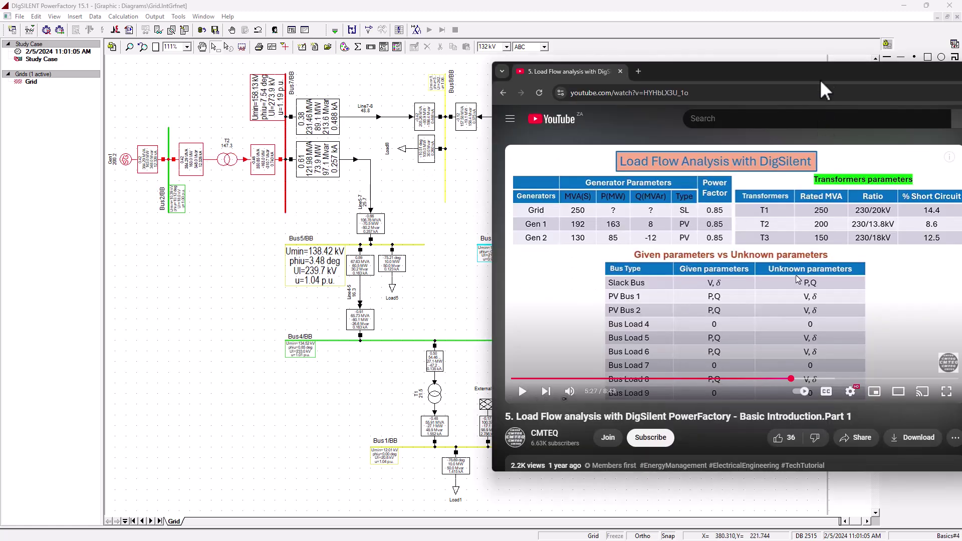
{"action": "left_click_drag", "start_coordinate": [719, 81], "coordinate": [449, 77]}
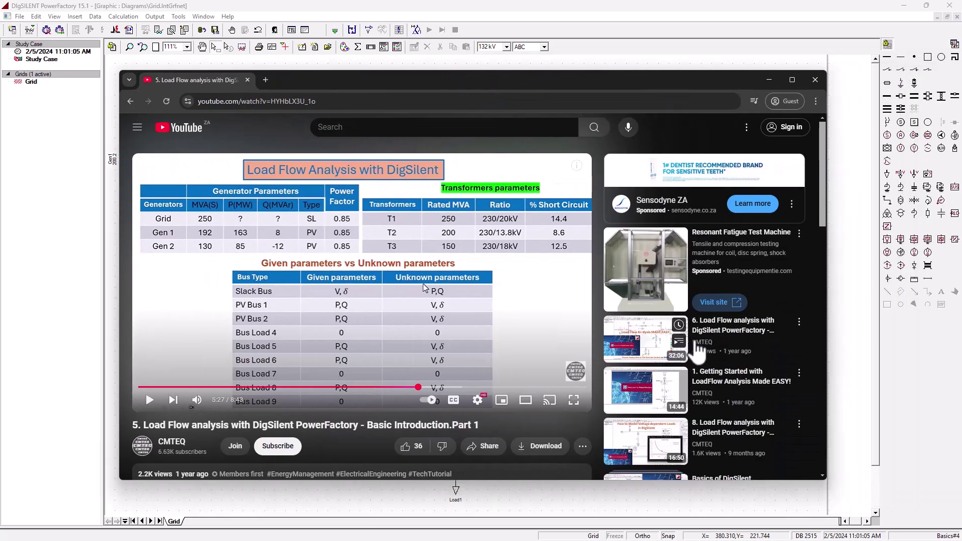
{"action": "left_click_drag", "start_coordinate": [478, 80], "coordinate": [897, 91]}
{"action": "left_click", "coordinate": [327, 235]}
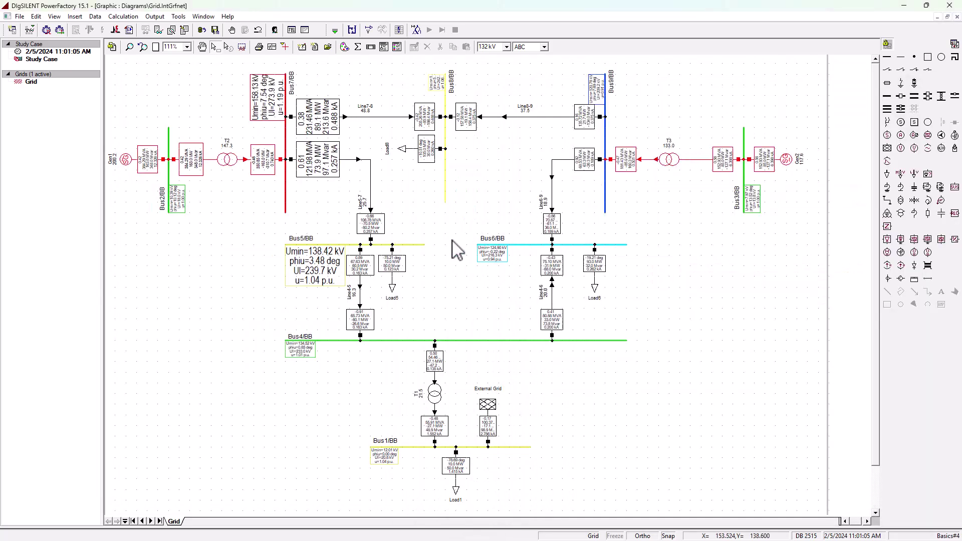